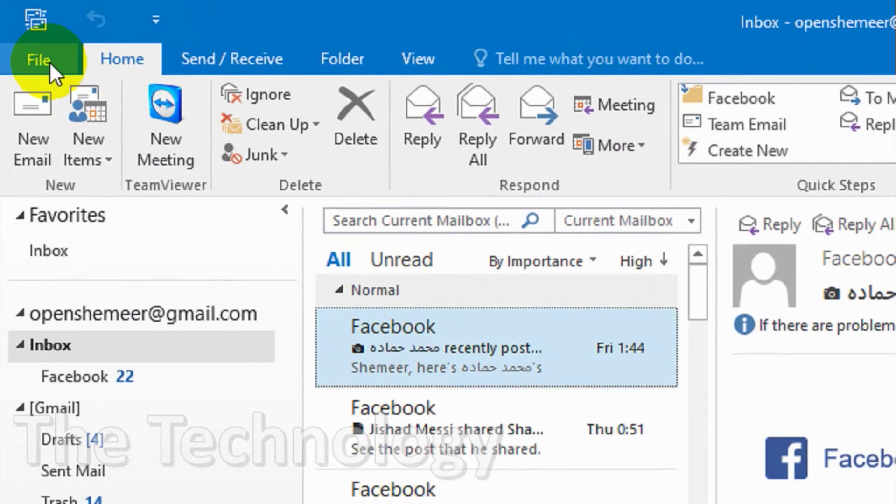
- In the mail options, enable Always check spelling before sending, keeping Ignore original message text in reply or forward enabled
left_click(50, 62)
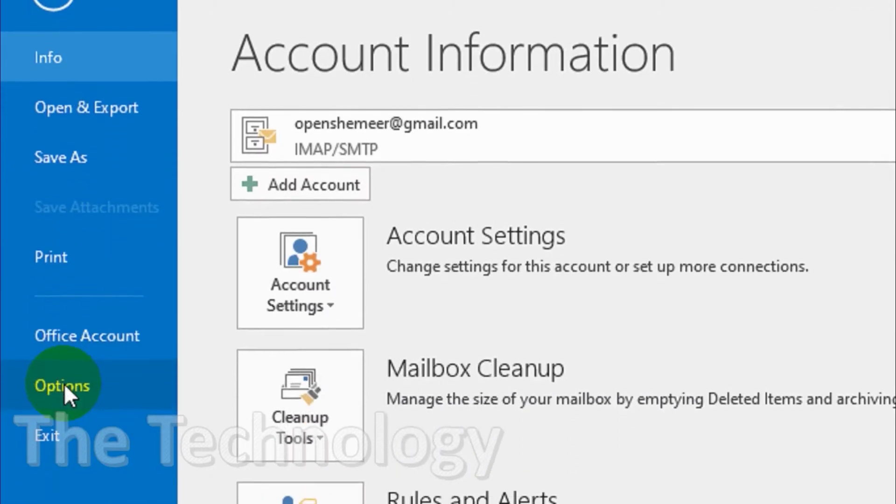
left_click(63, 385)
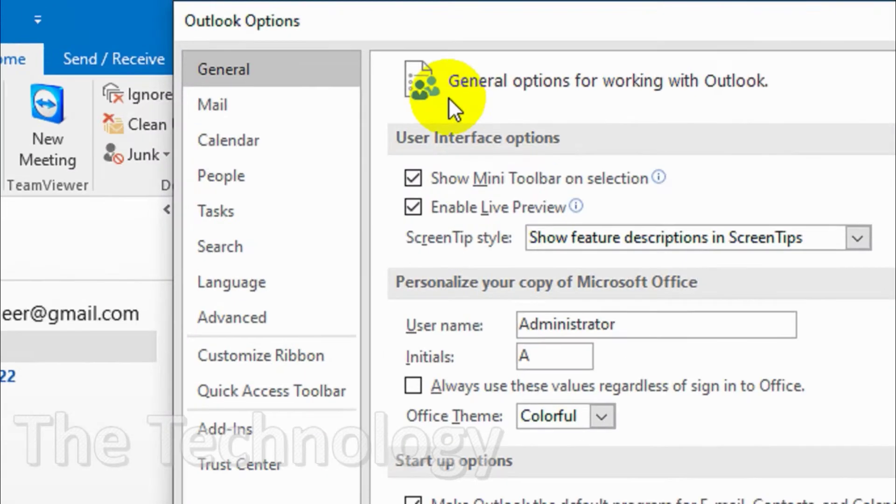
left_click(270, 108)
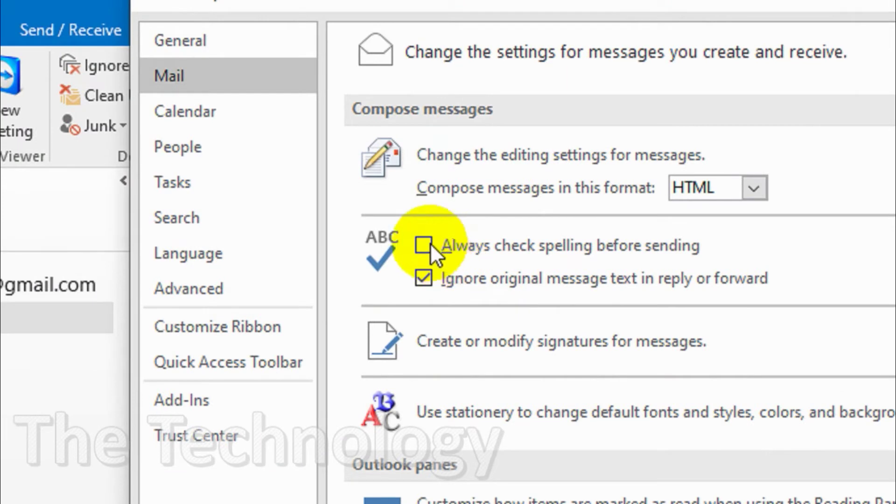
left_click(429, 243)
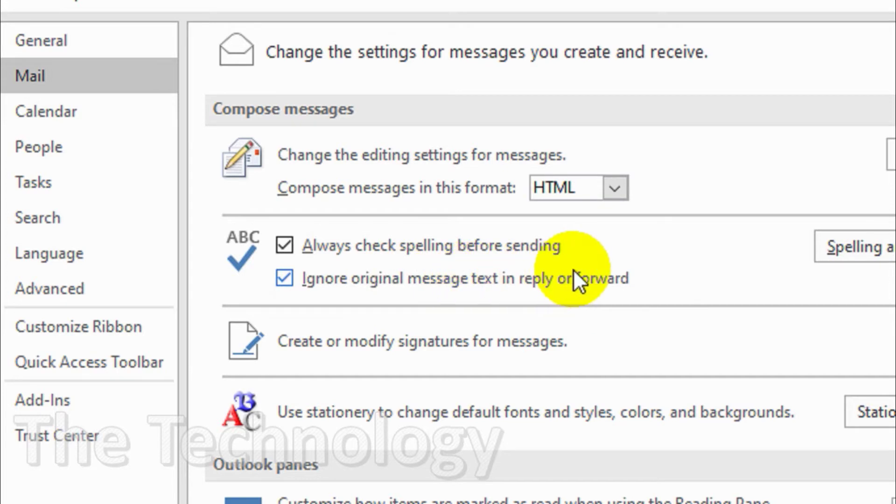
left_click(362, 290)
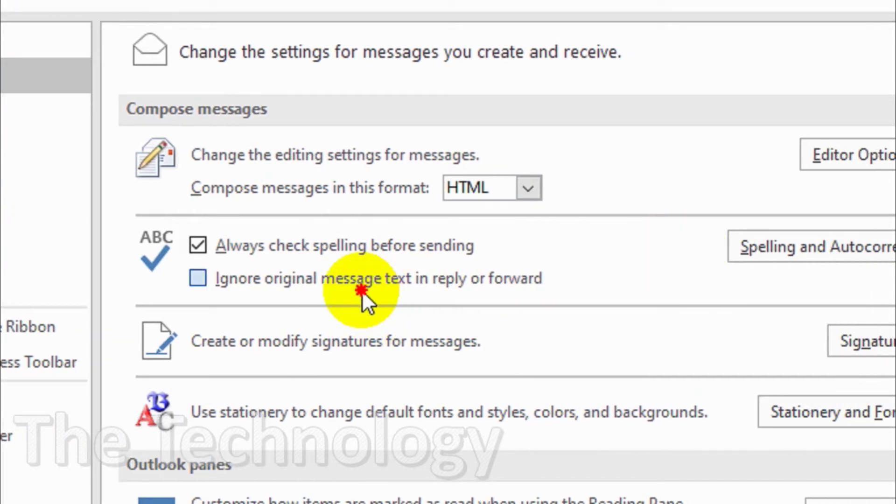
left_click(362, 290)
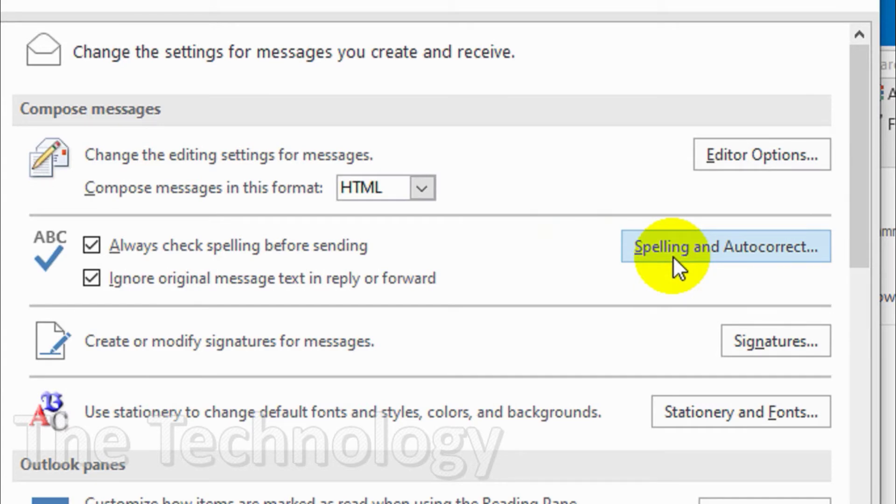
- Examine the AutoCorrect replacement settings within the spelling and autocorrect options, leaving them as they are
left_click(673, 256)
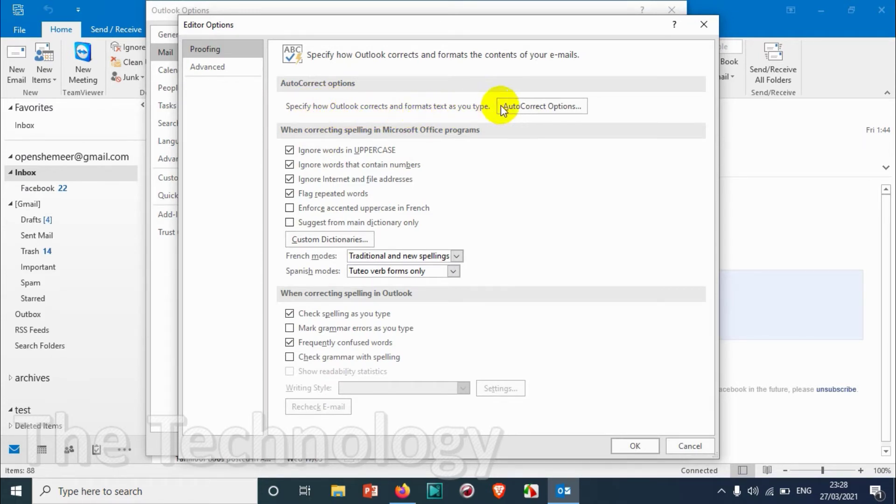
left_click(514, 111)
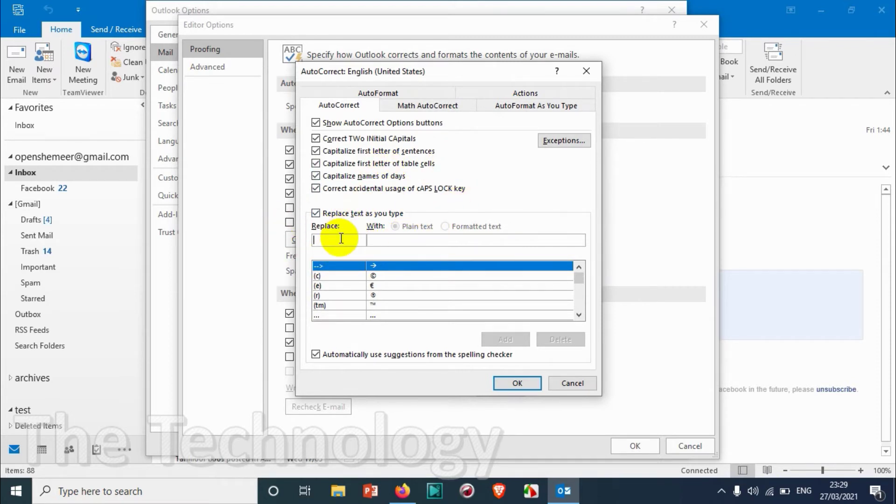
left_click(382, 240)
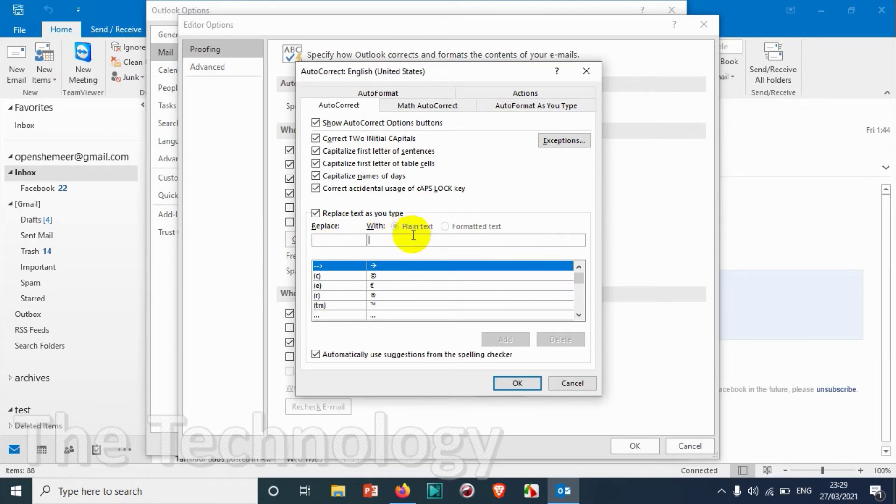
left_click(577, 71)
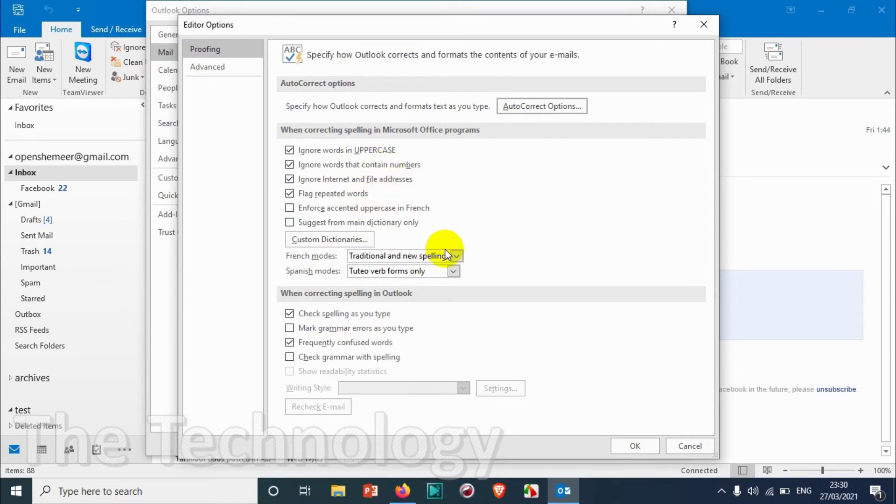
- Examine the available French modes and Spanish modes in the proofing options without choosing a different one
left_click(432, 256)
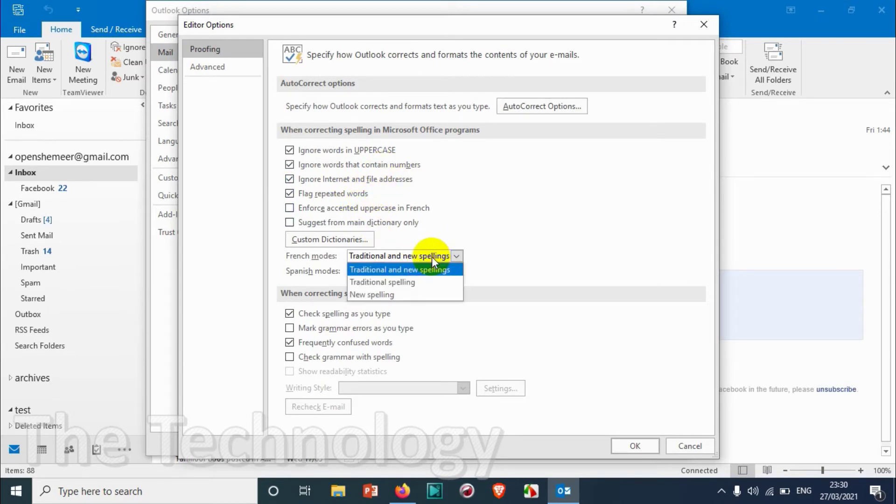
left_click(431, 257)
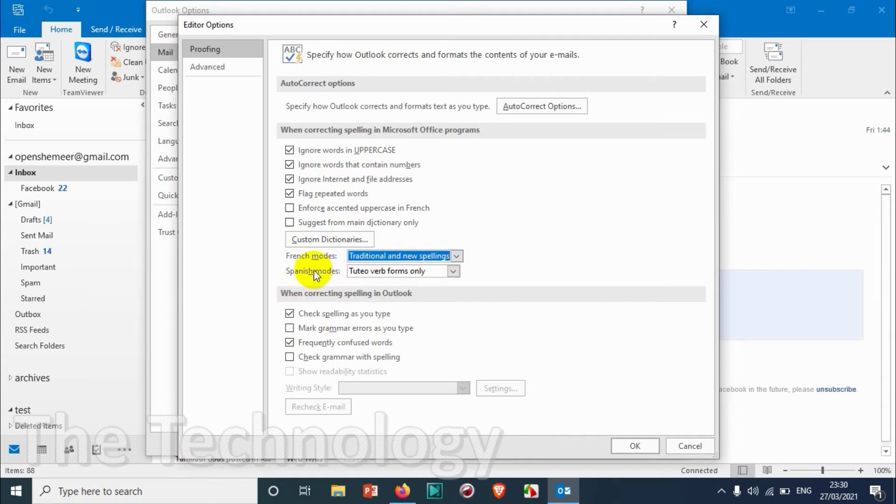
left_click(399, 272)
left_click(399, 268)
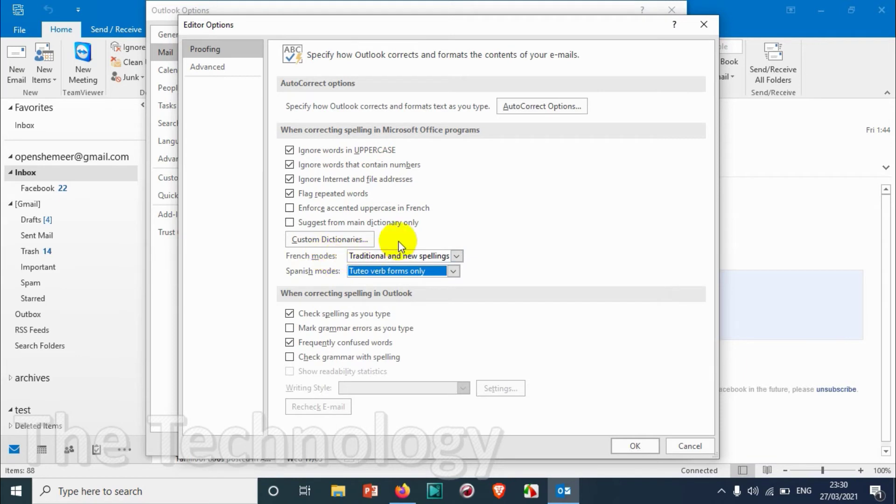
left_click(406, 256)
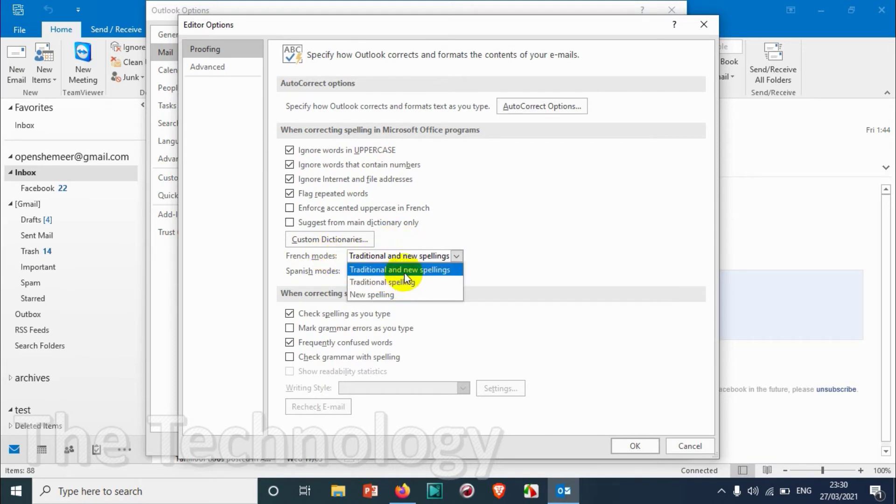
left_click(481, 246)
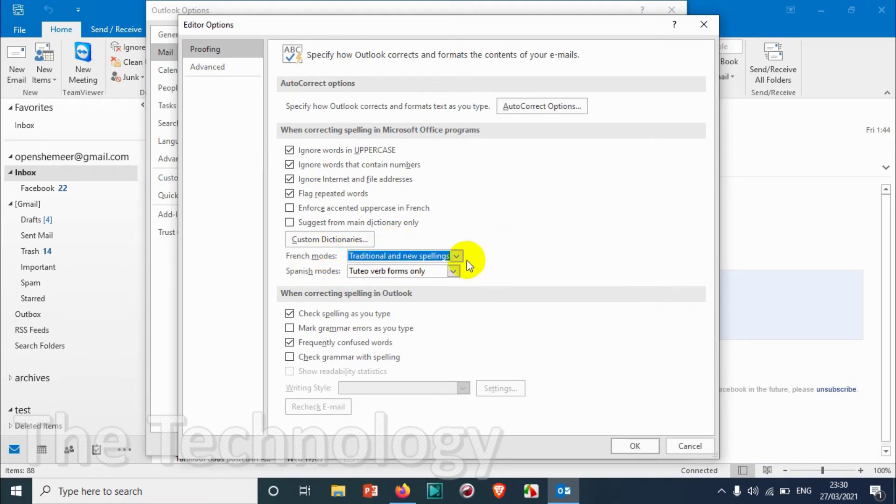
left_click(453, 271)
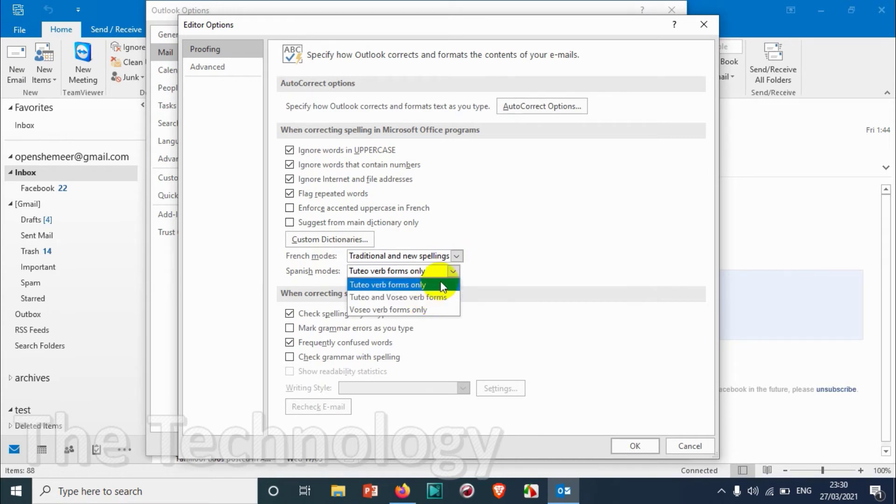
left_click(424, 256)
left_click(424, 256)
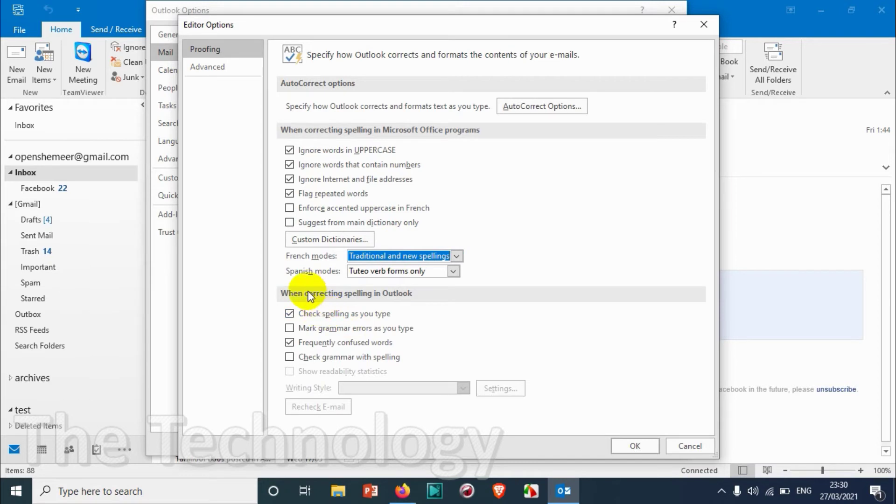
- Turn Check spelling as you type off and back on for Outlook
left_click(318, 315)
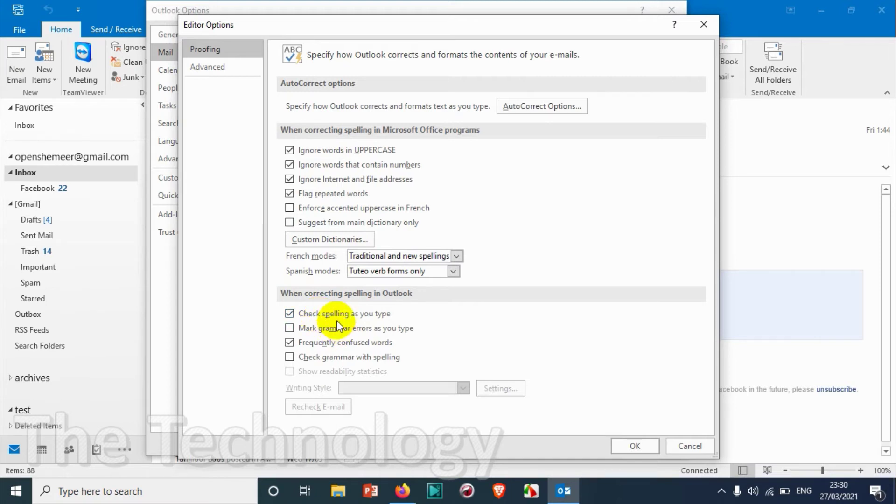
left_click(340, 317)
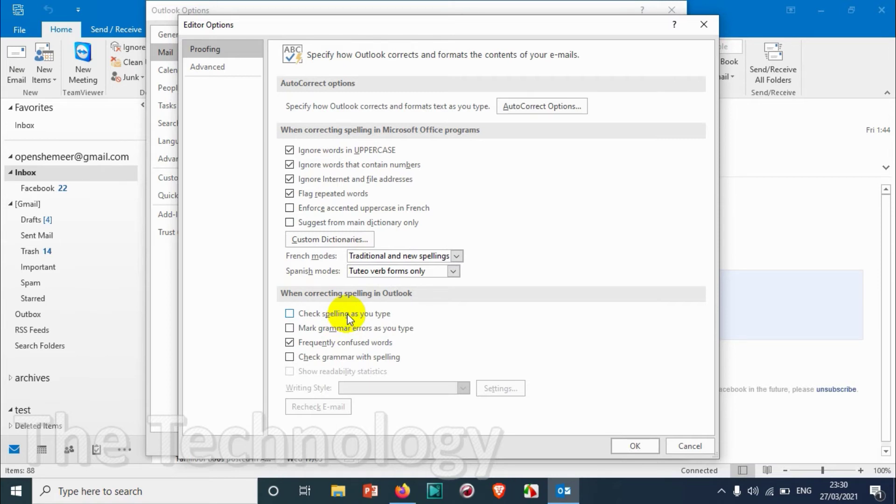
left_click(347, 313)
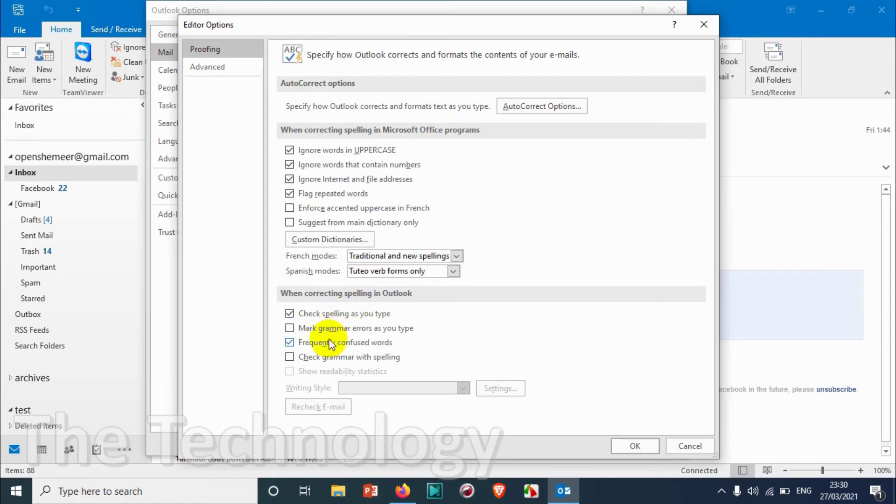
- Enable Mark grammar errors as you type and Check grammar with spelling for Outlook
left_click(352, 330)
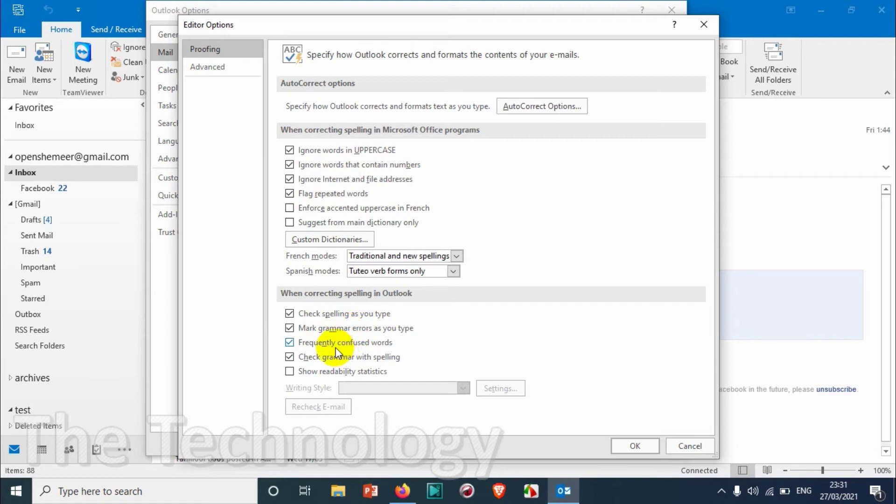
left_click(379, 354)
left_click(374, 358)
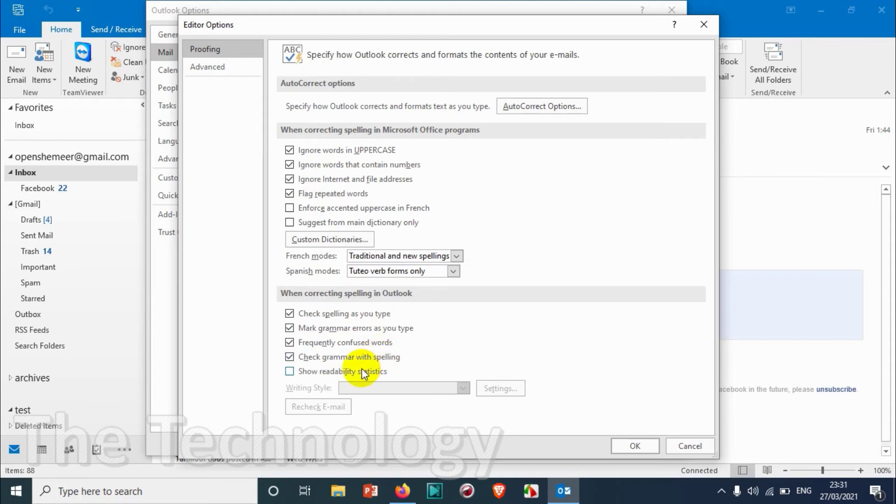
left_click(388, 357)
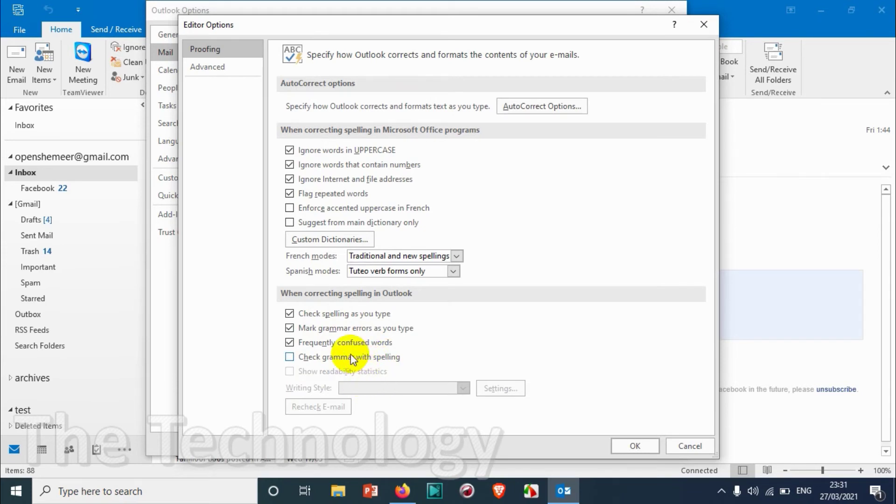
left_click(347, 357)
- Switch Show readability statistics on and off again, and save both the editor options and the Outlook options
left_click(376, 374)
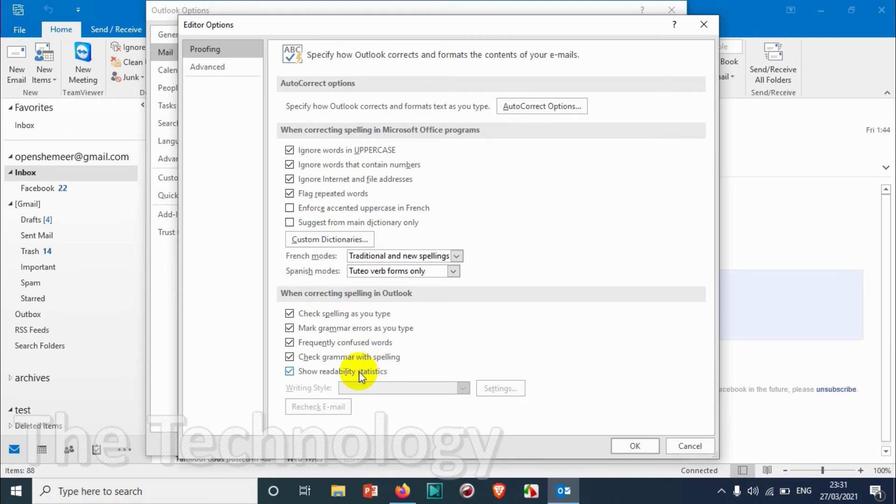
left_click(359, 372)
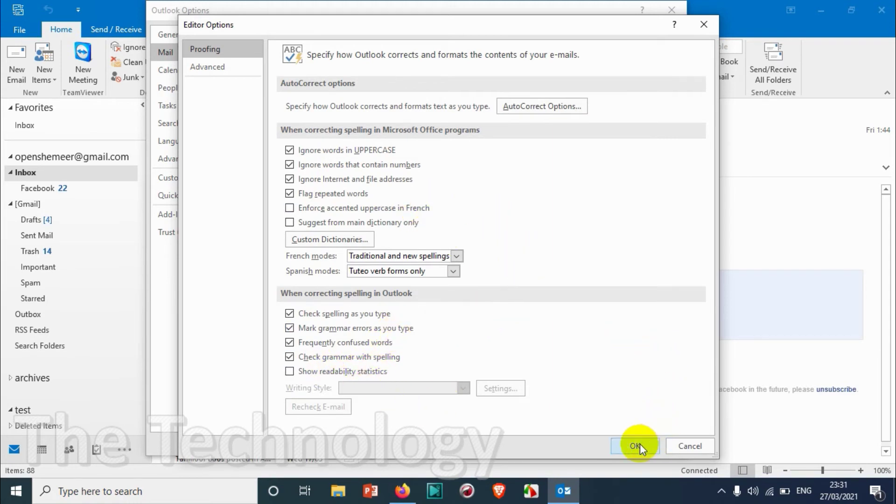
left_click(639, 444)
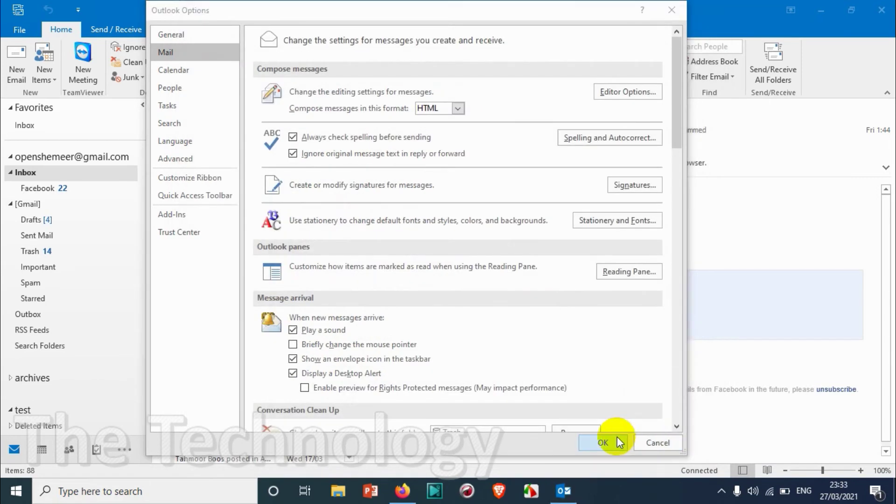
left_click(620, 442)
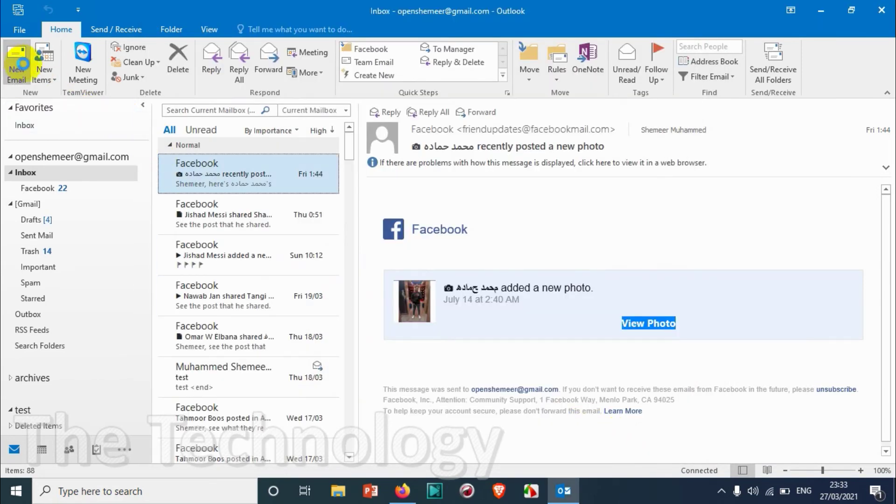
- Start a new email and write "hello" in the body, followed by "I m fine" on a new line
left_click(21, 63)
type("Hello")
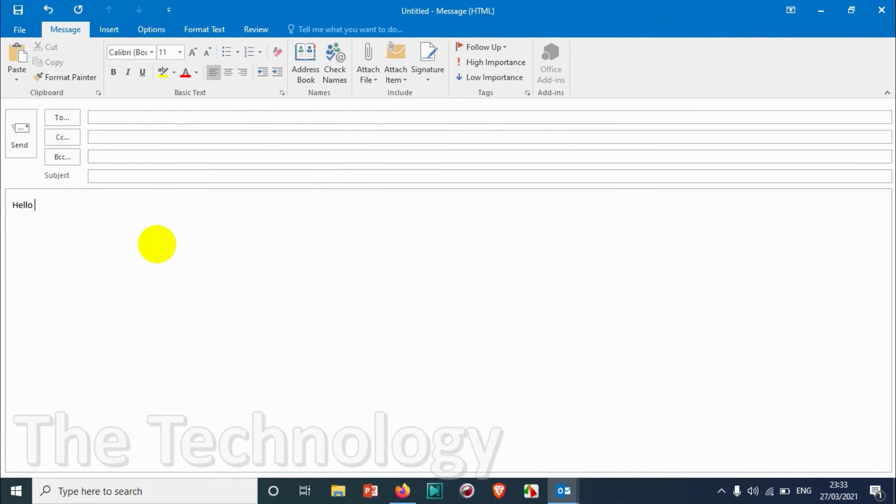
key("BackSpace")
key("BackSpace")
key("BackSpace")
key("BackSpace")
key("BackSpace")
key("BackSpace")
type("hello")
key("BackSpace")
key("Return")
key("Return")
type("I m fine")
- Correct the flagged "I m" in the message body to "I'm" using the proofing suggestion
left_click(18, 228)
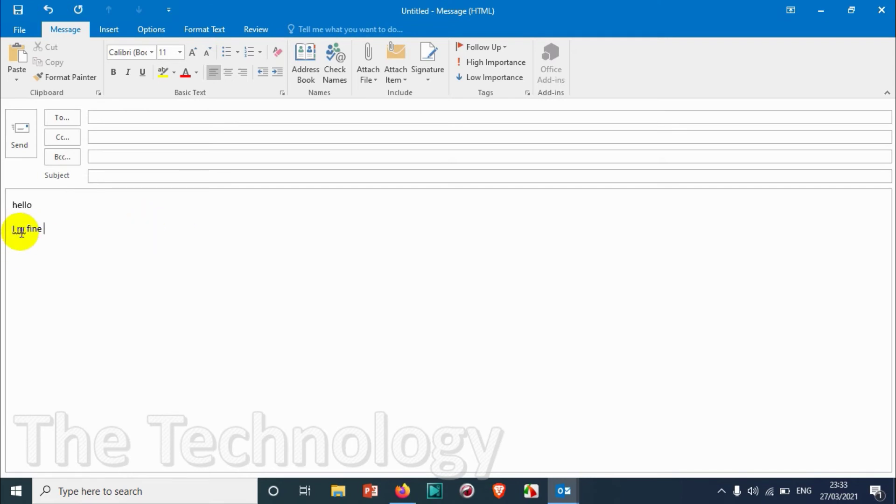
right_click(21, 230)
left_click(42, 243)
- Add ". whart" at the end of the second line and correct the misspelled word to the suggested "what"
left_click(54, 228)
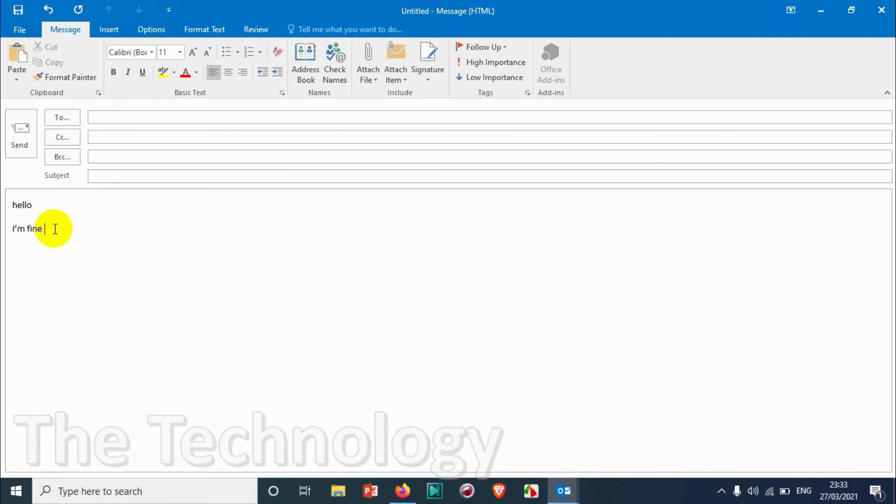
type(". whart")
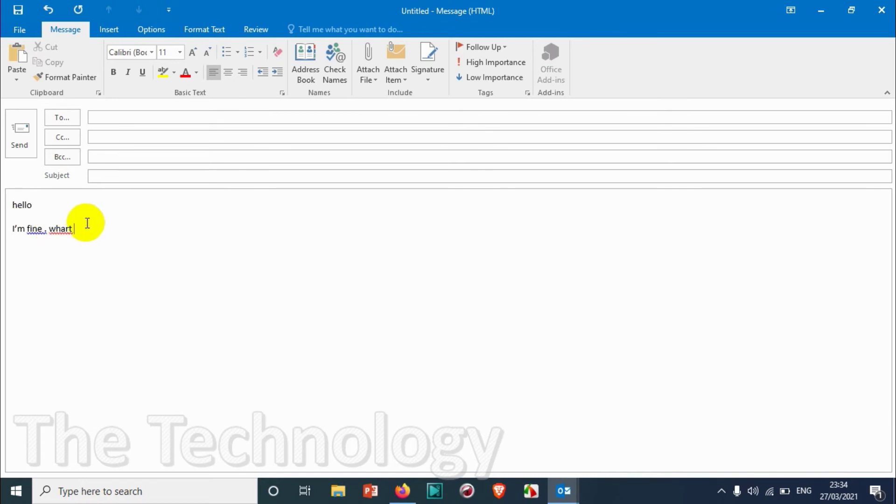
right_click(70, 233)
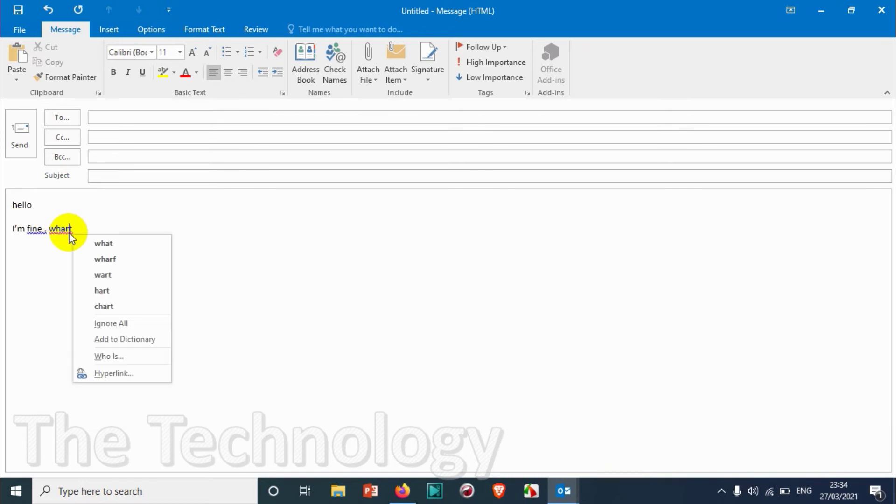
left_click(80, 243)
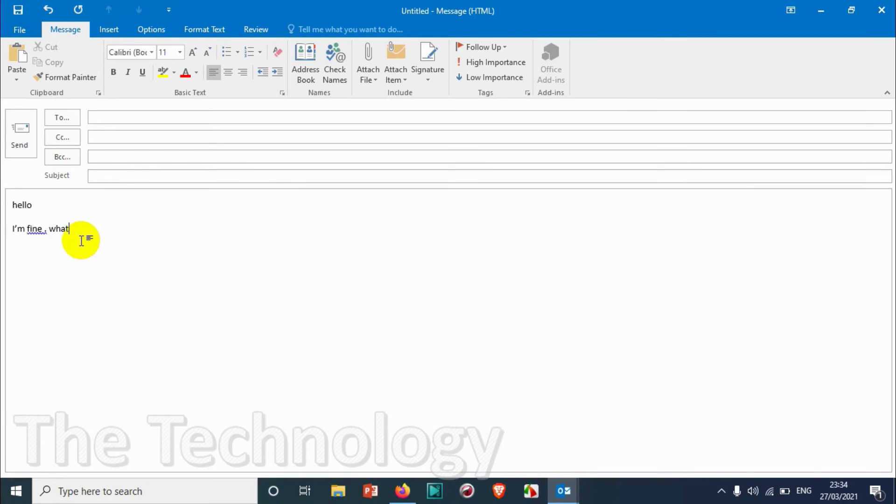
- Fix the flagged spacing before the period by accepting the suggestion "fine.", and return to the end of the line
right_click(38, 232)
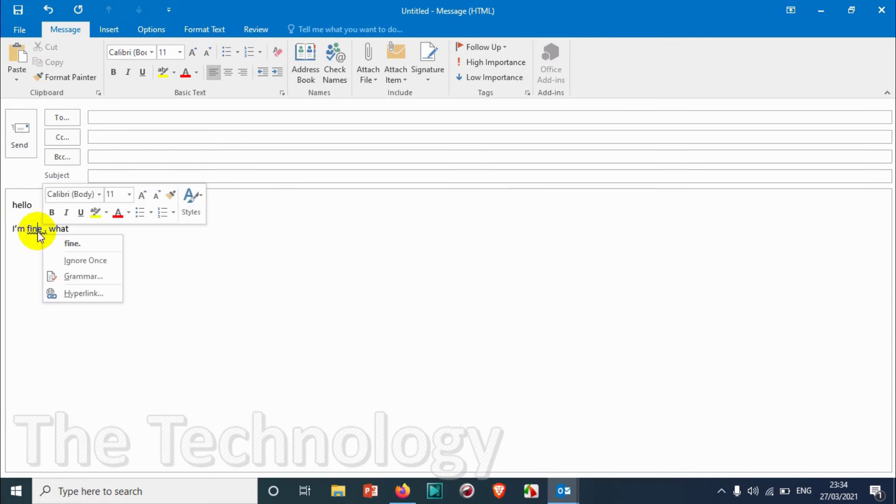
left_click(70, 244)
left_click(67, 230)
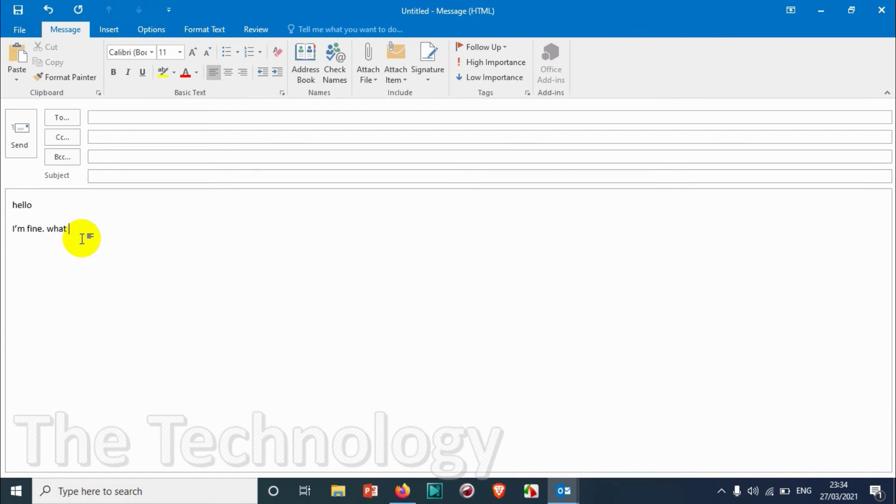
- Continue the second line with "is your plnuh" and edit the misspelled last word to "planuh"
type("is your plnuh")
right_click(105, 228)
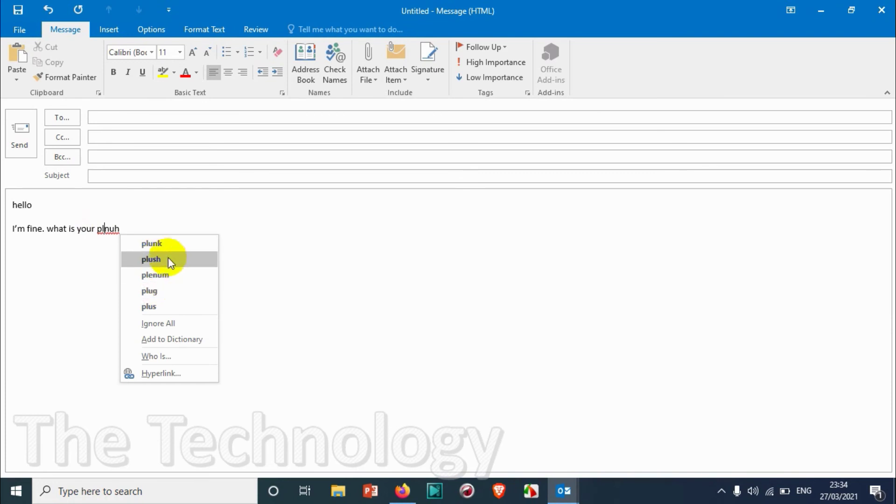
left_click(104, 228)
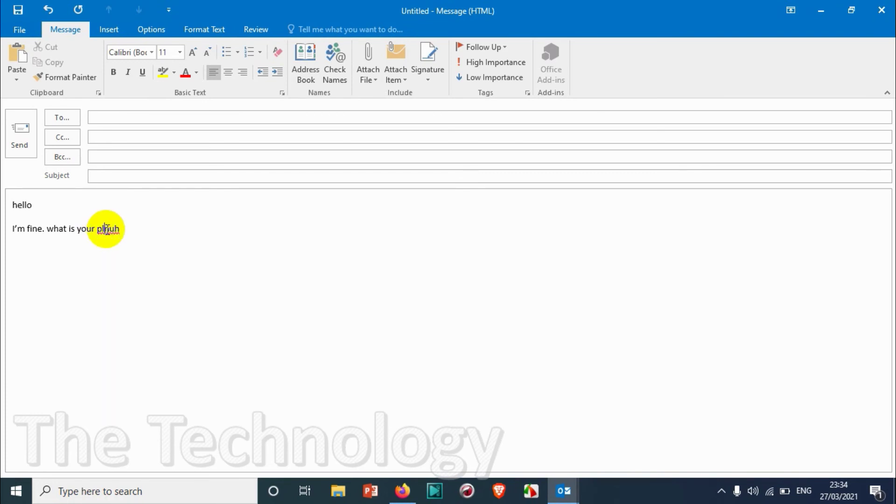
type("an")
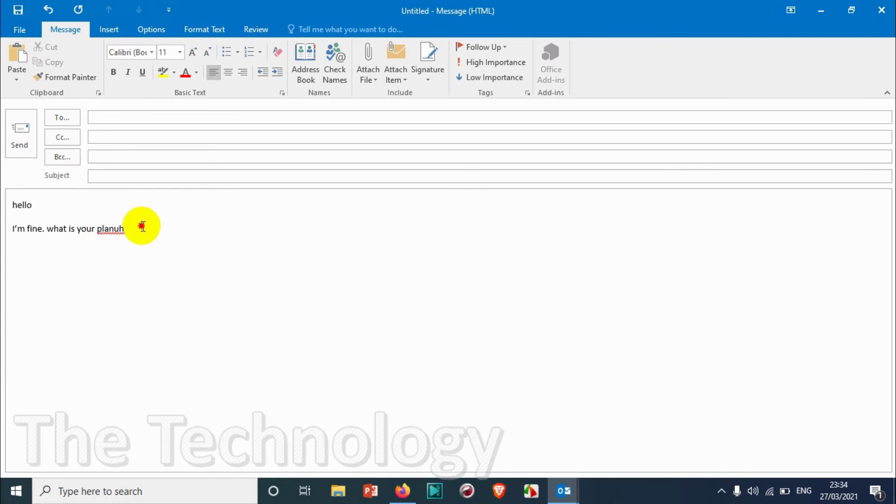
- Remove the "u" from "planuh" and correct the misspelled word to the suggested "plan"
right_click(120, 229)
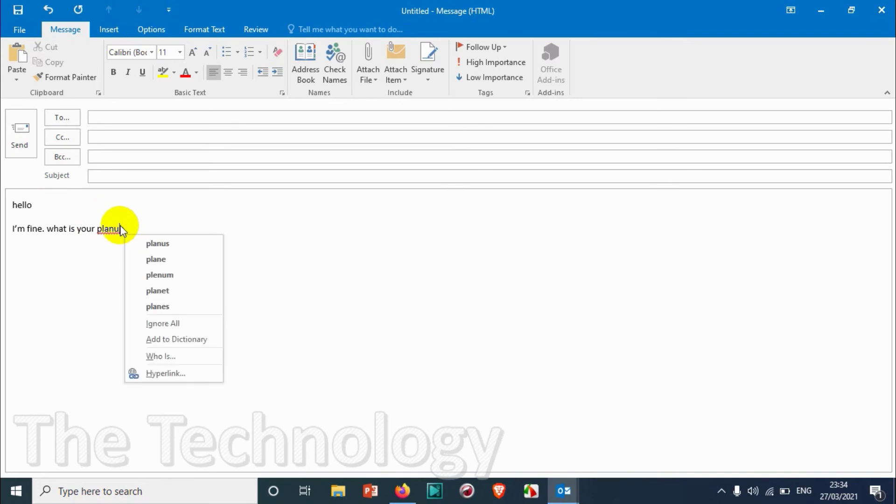
left_click(114, 230)
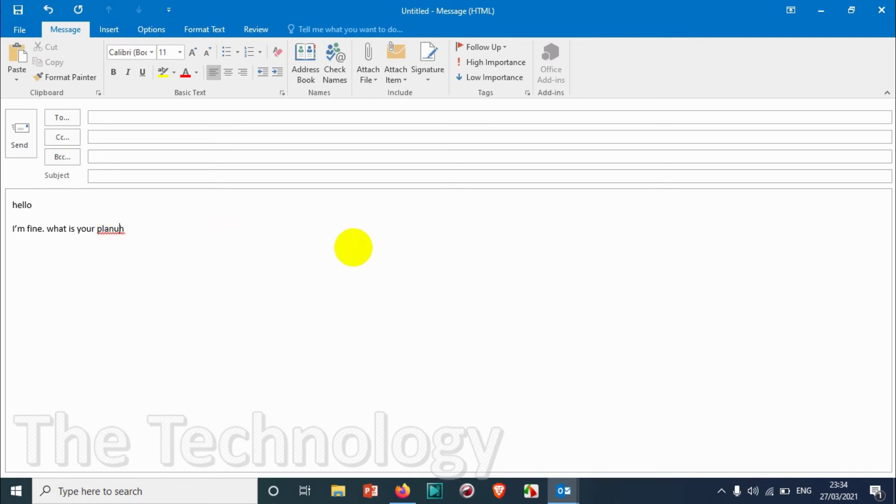
key("Delete")
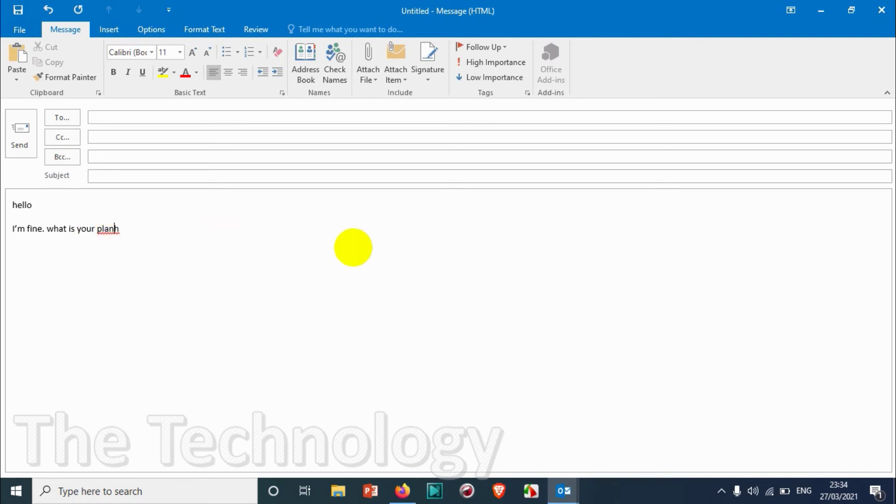
right_click(110, 232)
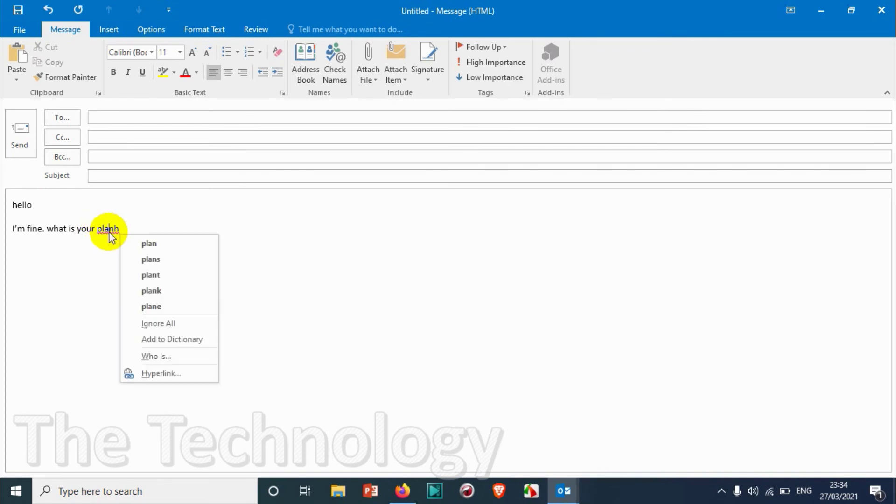
left_click(168, 244)
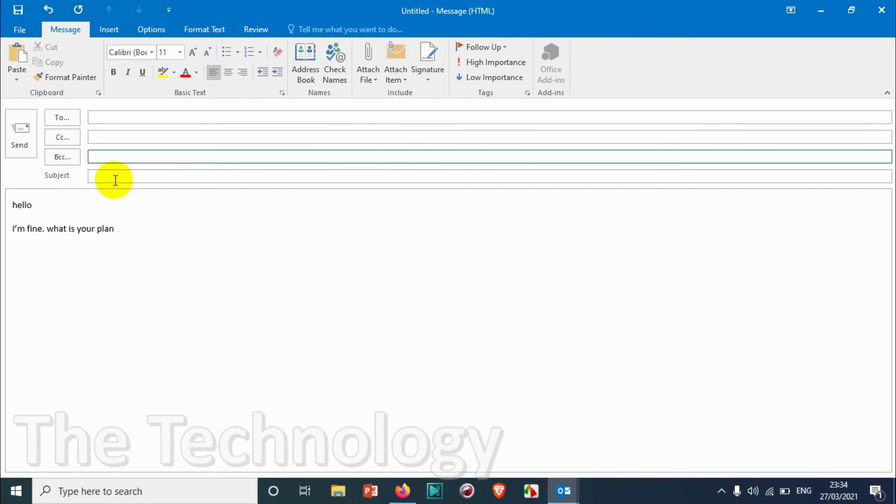
- End the second line with a spaced period and a line break, and fix the flagged spacing with the suggestion "plan."
left_click(327, 177)
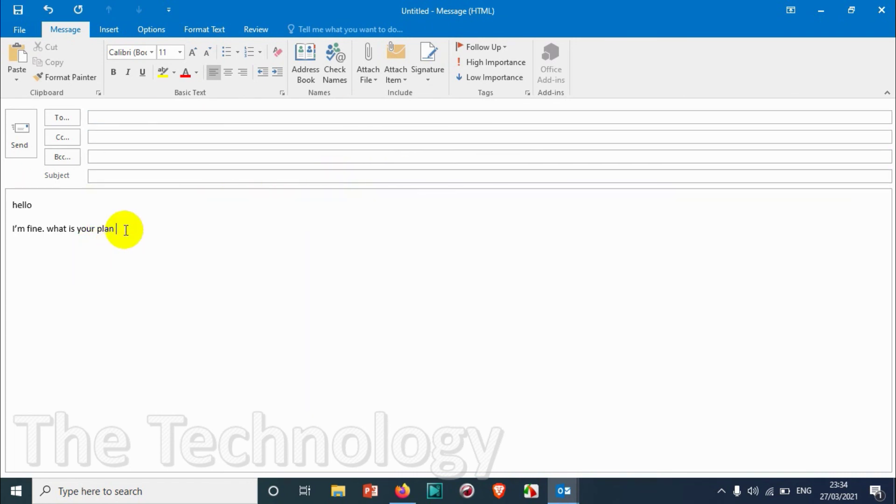
type(".")
key("Return")
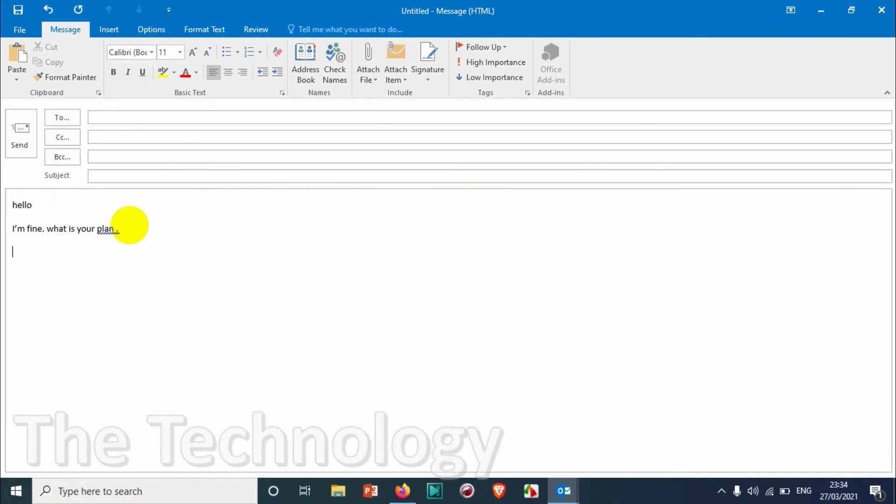
right_click(117, 233)
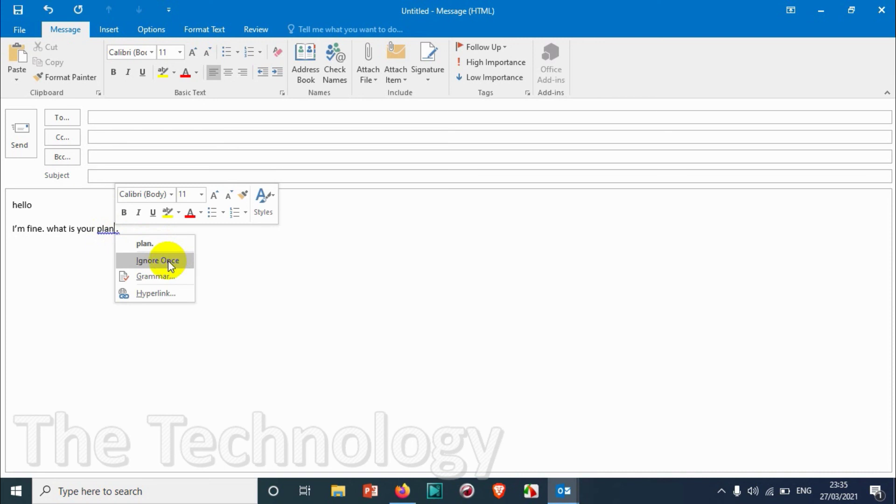
left_click(158, 243)
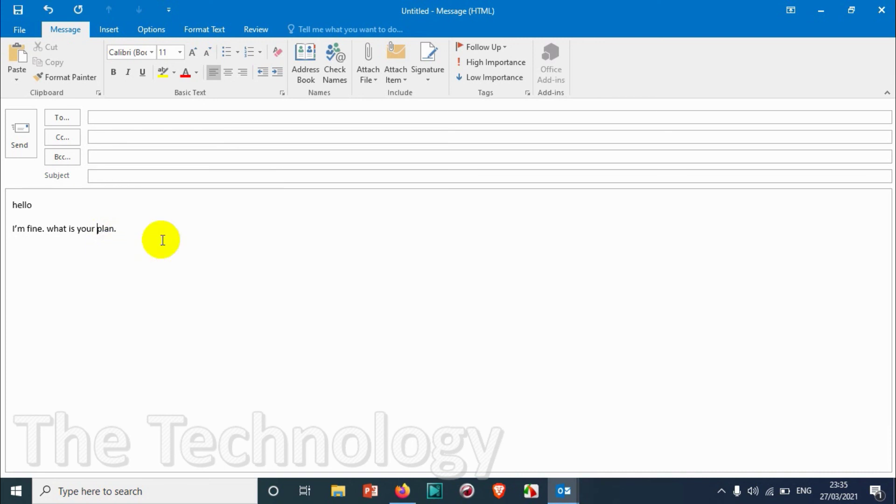
left_click(160, 231)
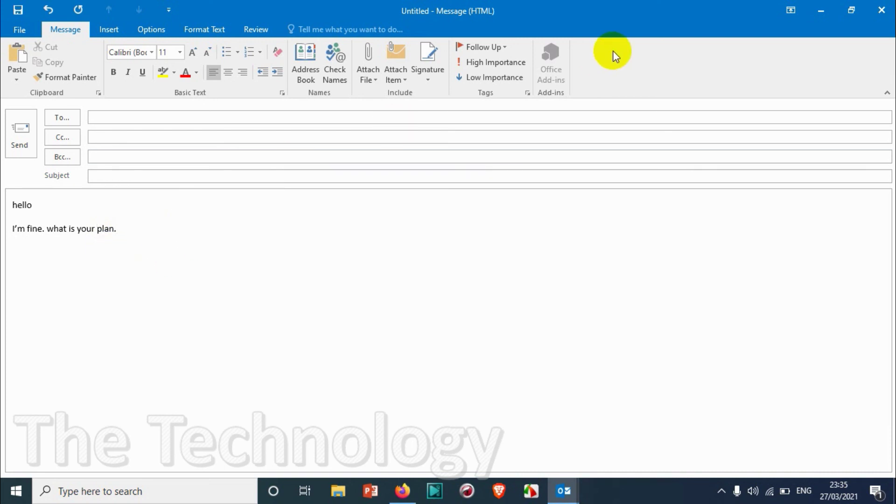
- Close the test message without saving its changes
left_click(891, 7)
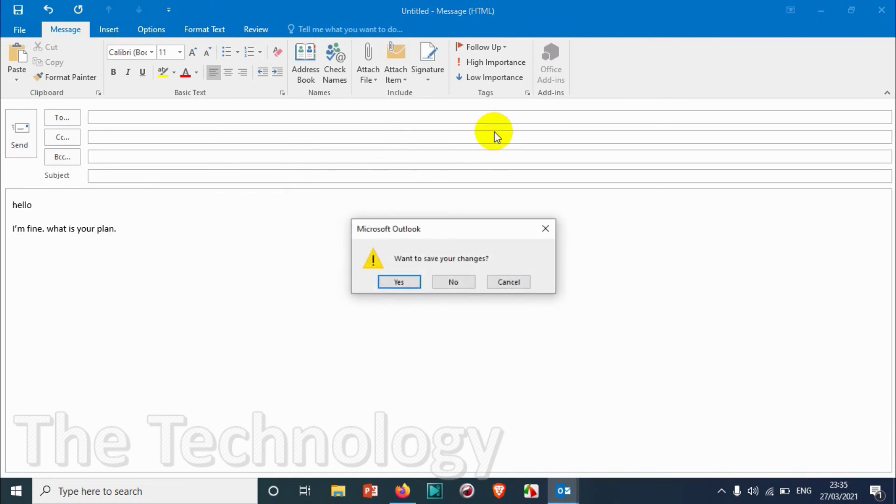
left_click(441, 280)
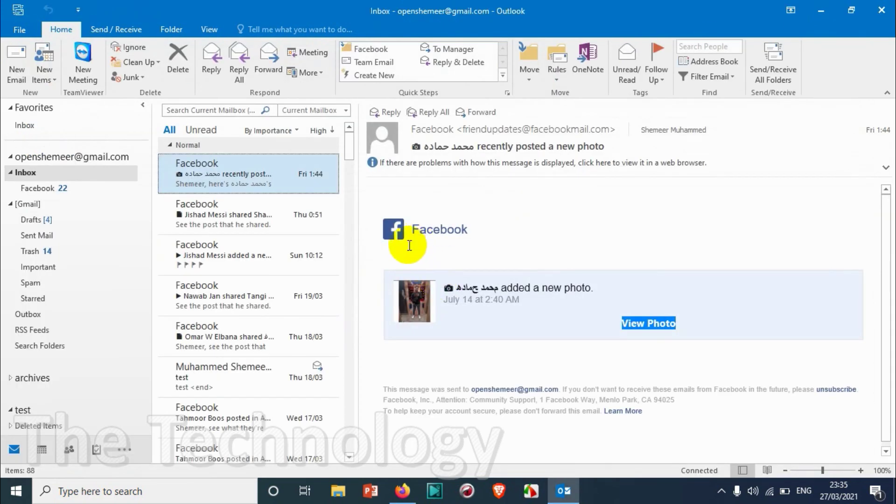